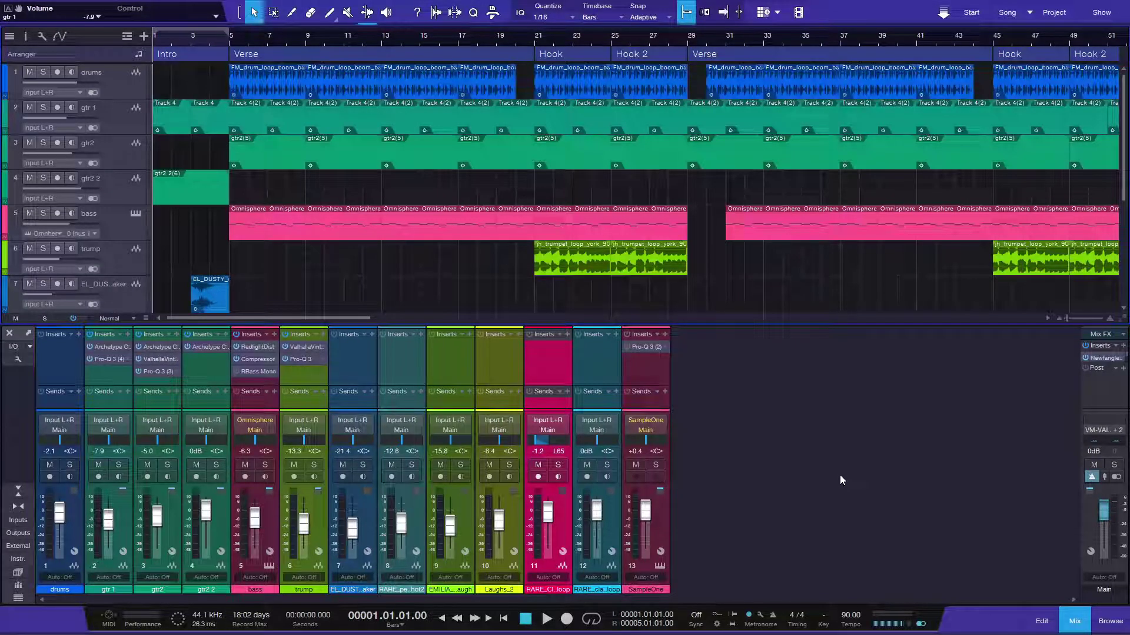
# Solo the gtr 1 and gtr2 2 tracks and play the intro from bar 1.
pyautogui.moveTo(202, 79); pyautogui.dragTo(709, 88)
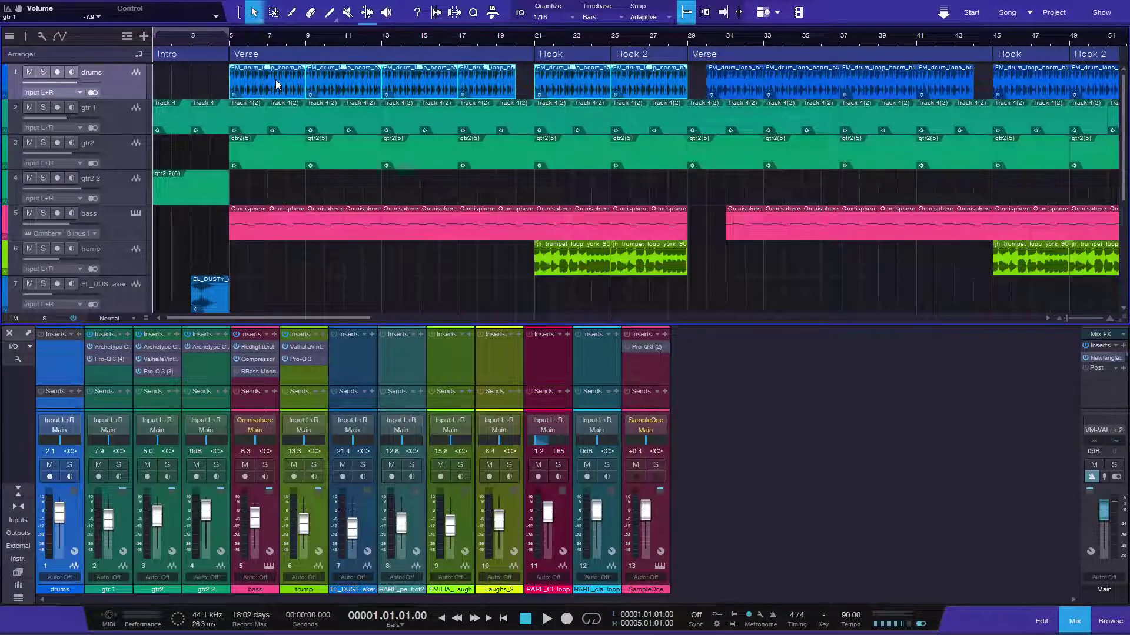
pyautogui.click(219, 82)
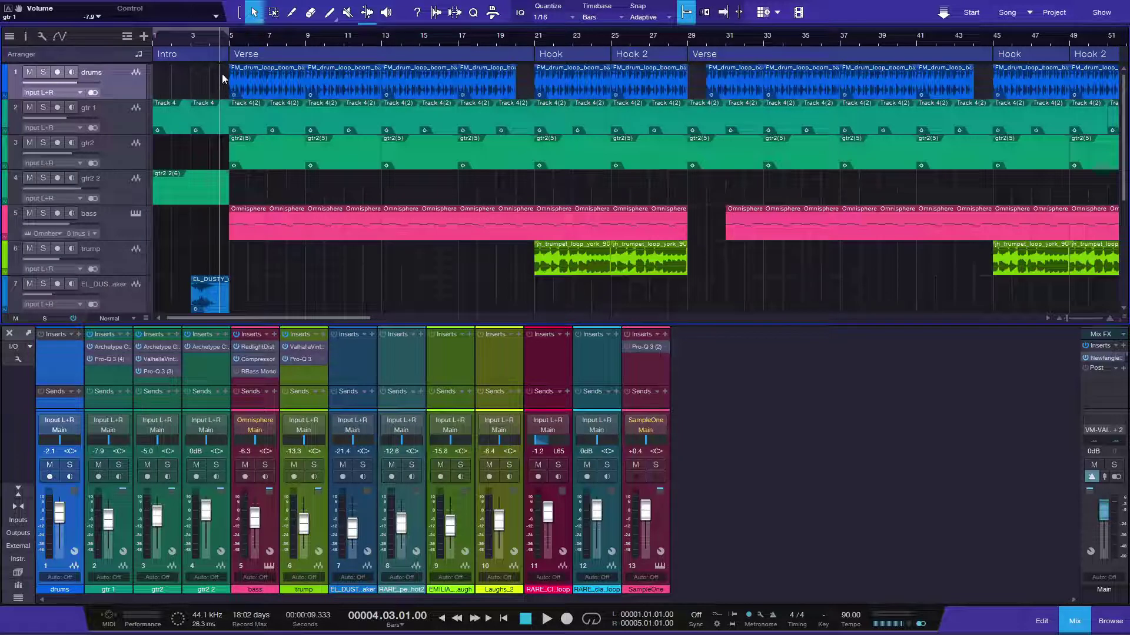
pyautogui.click(42, 107)
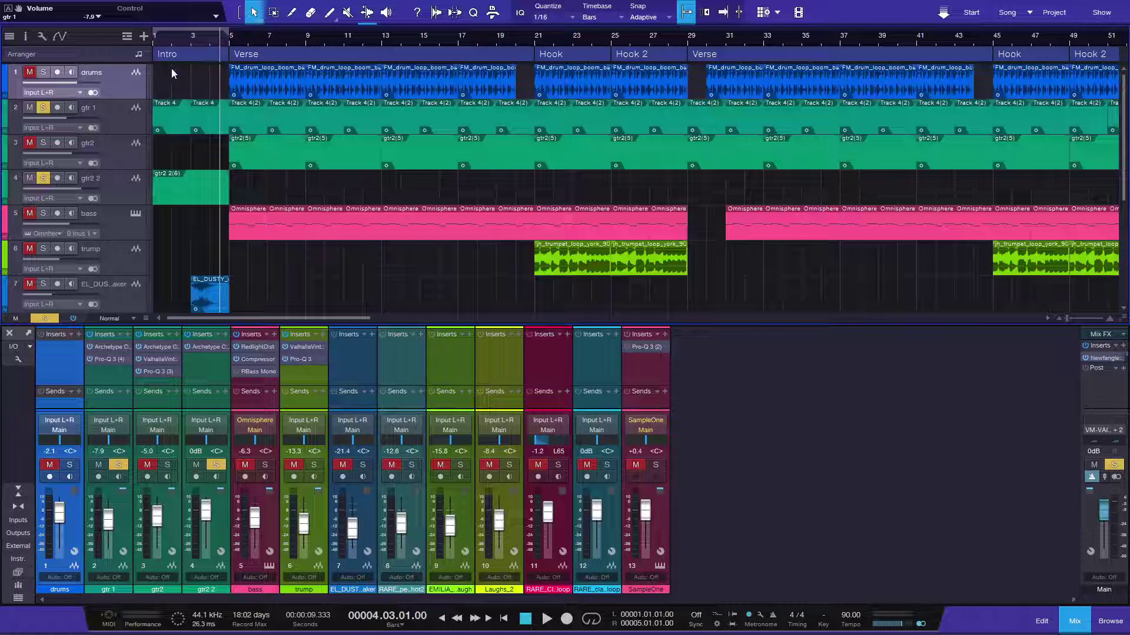
pyautogui.click(526, 618)
pyautogui.press('space')
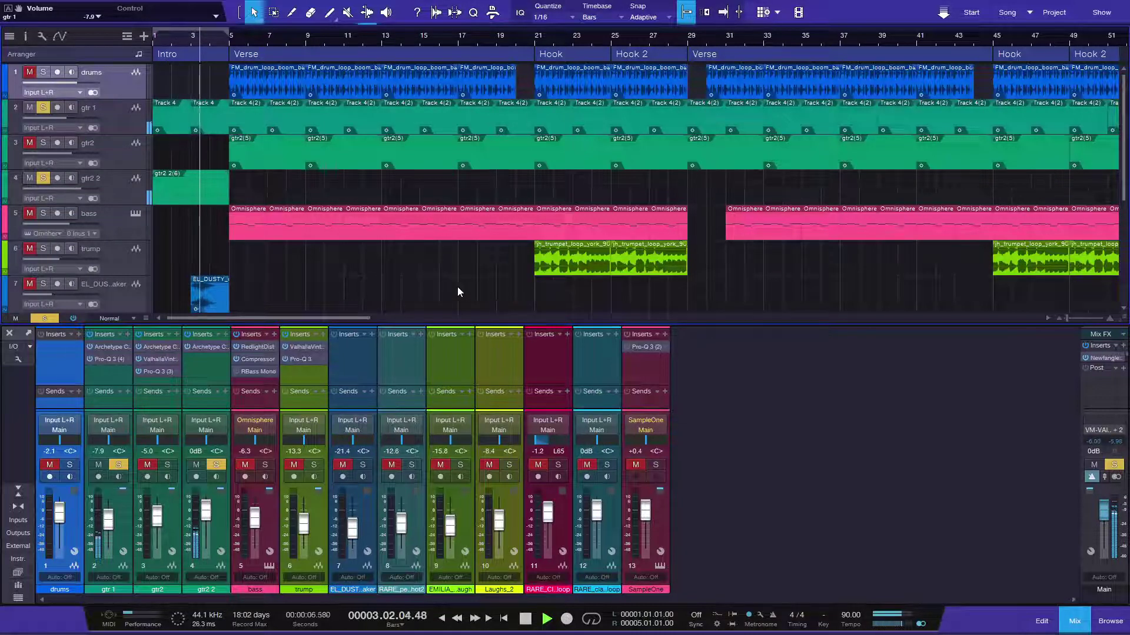
pyautogui.press('space')
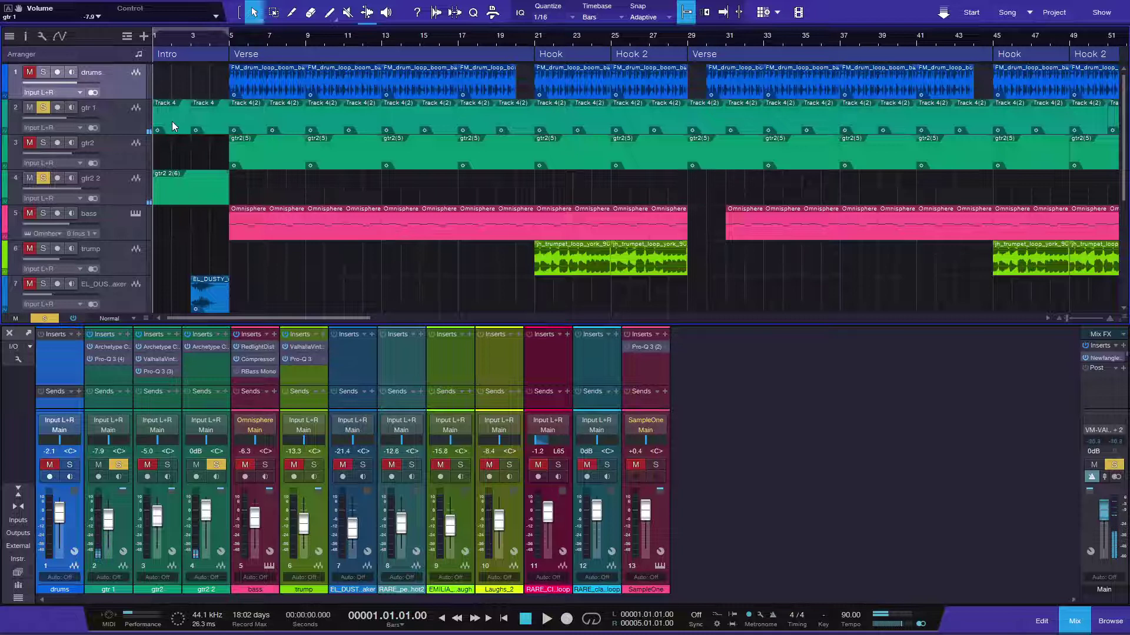
# Audition the Laughs_2 clip in the intro with the Listen tool, clear all solos and return to bar 1.
pyautogui.click(171, 121)
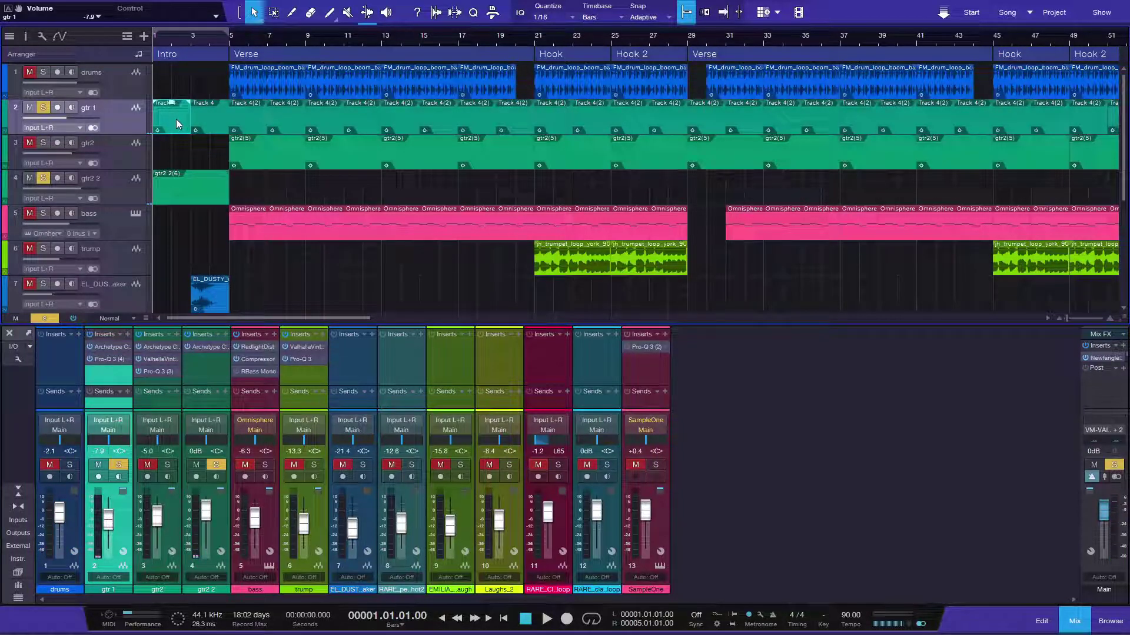
pyautogui.scroll(-5, 177, 165)
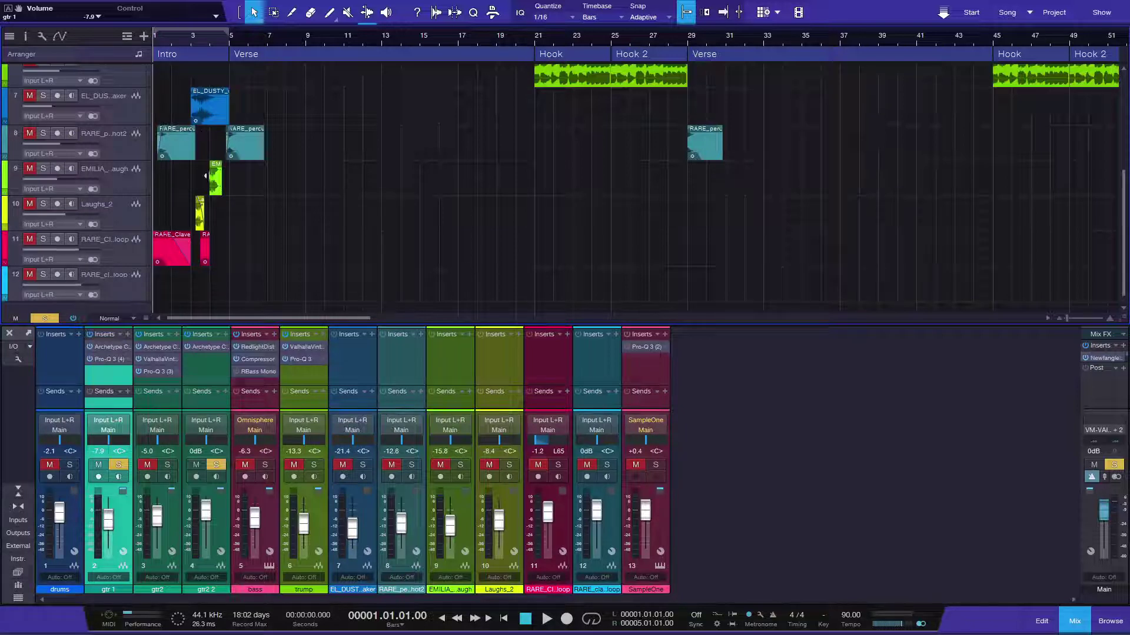
pyautogui.click(386, 15)
pyautogui.click(203, 212)
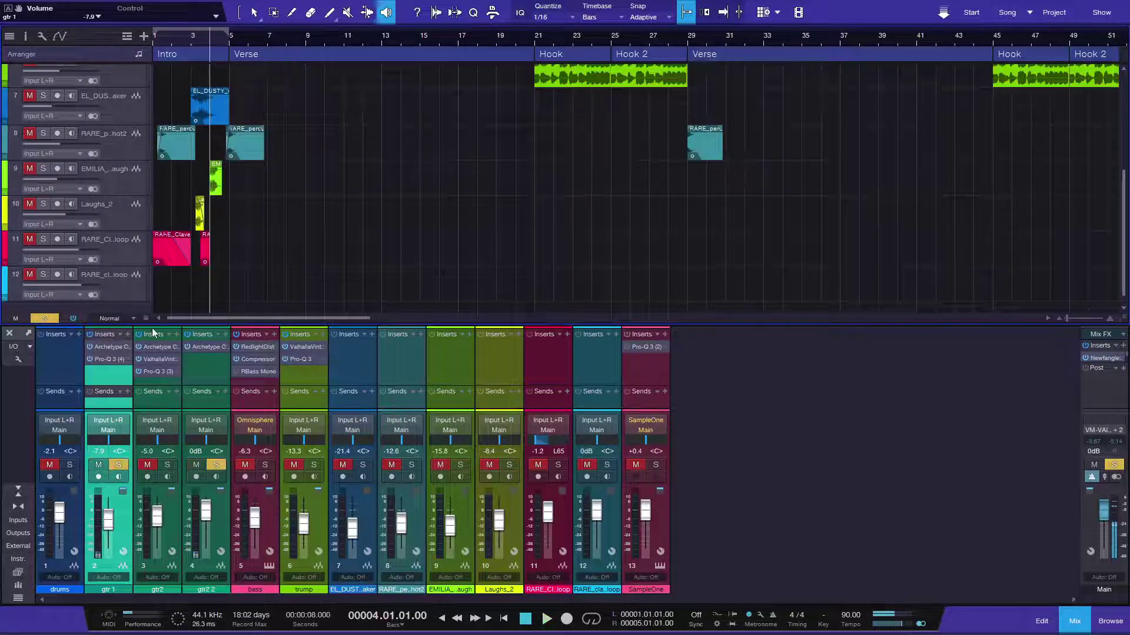
pyautogui.click(45, 318)
pyautogui.click(524, 621)
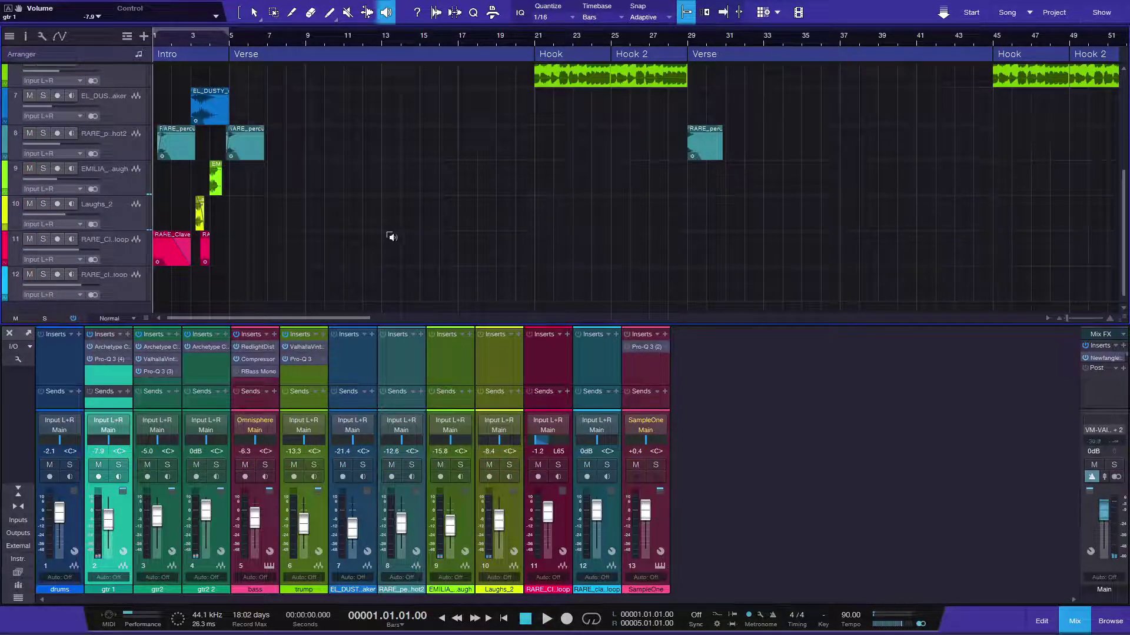
# Play the full mix of the intro from bar 1 into the start of the first verse.
pyautogui.scroll(4, 396, 237)
pyautogui.press('space')
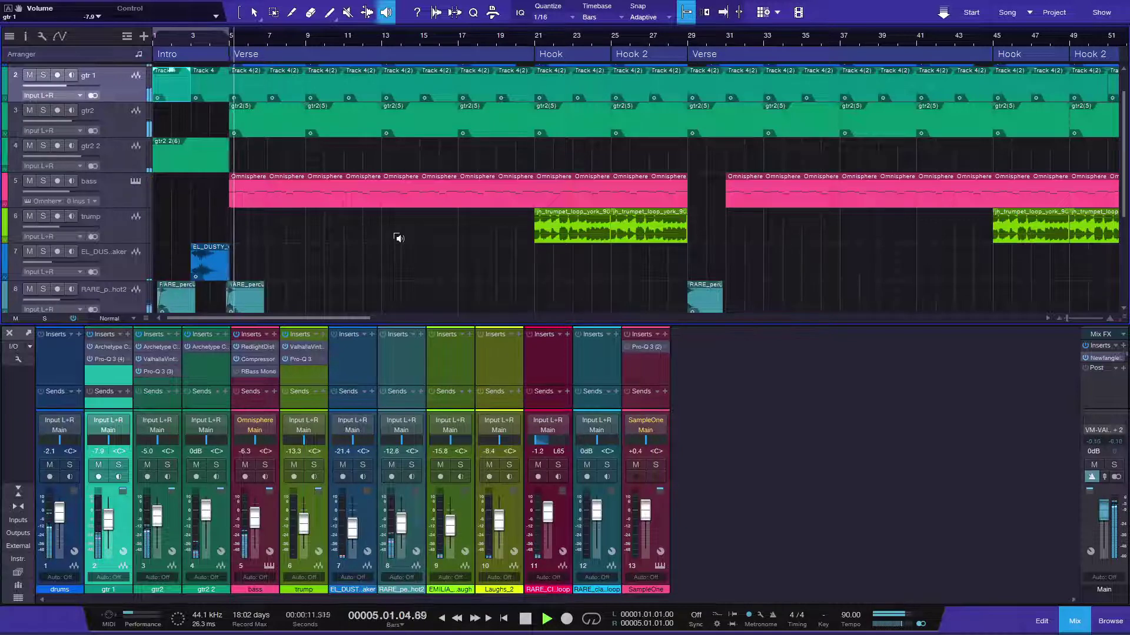
pyautogui.press('space')
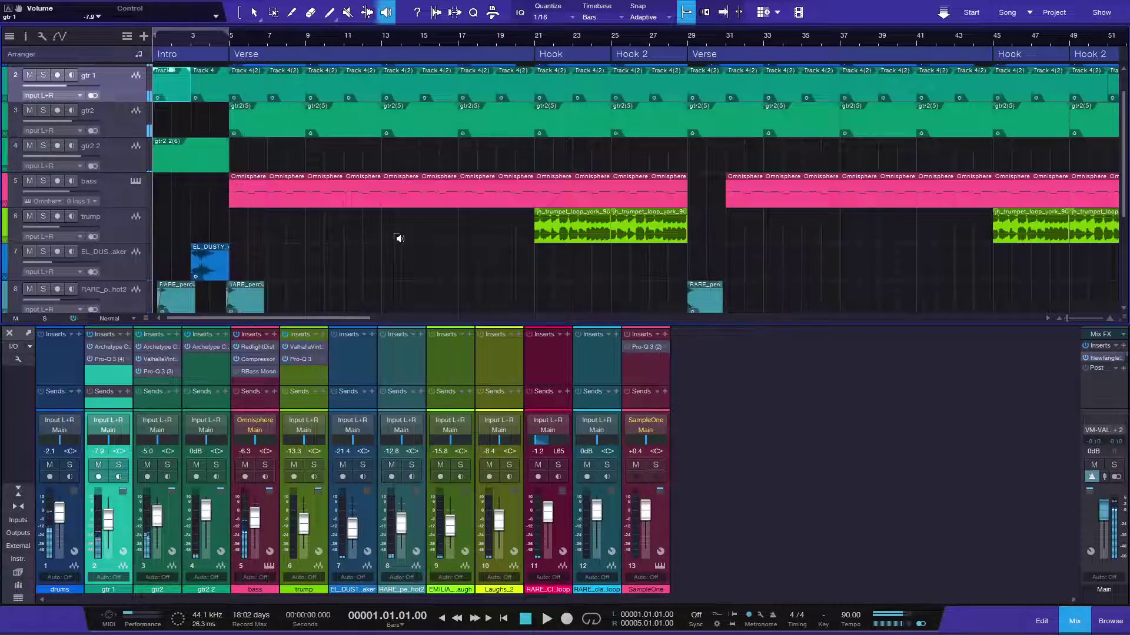
# Audition the gtr 1 and gtr2 clips at the start of the first verse with the Listen tool.
pyautogui.scroll(1, 396, 253)
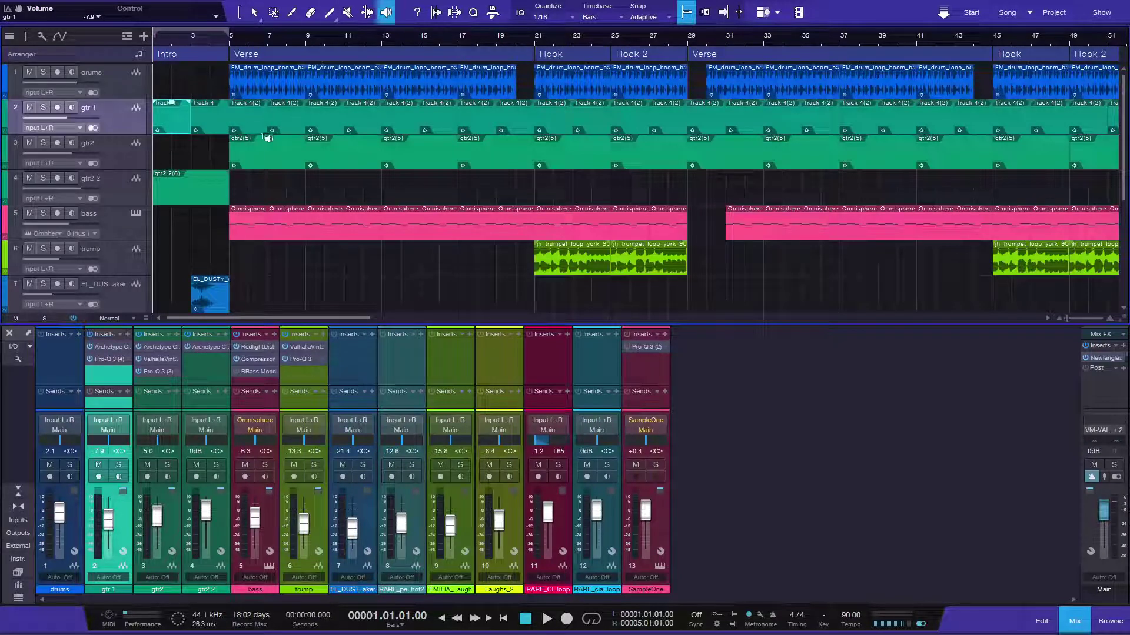
pyautogui.click(238, 127)
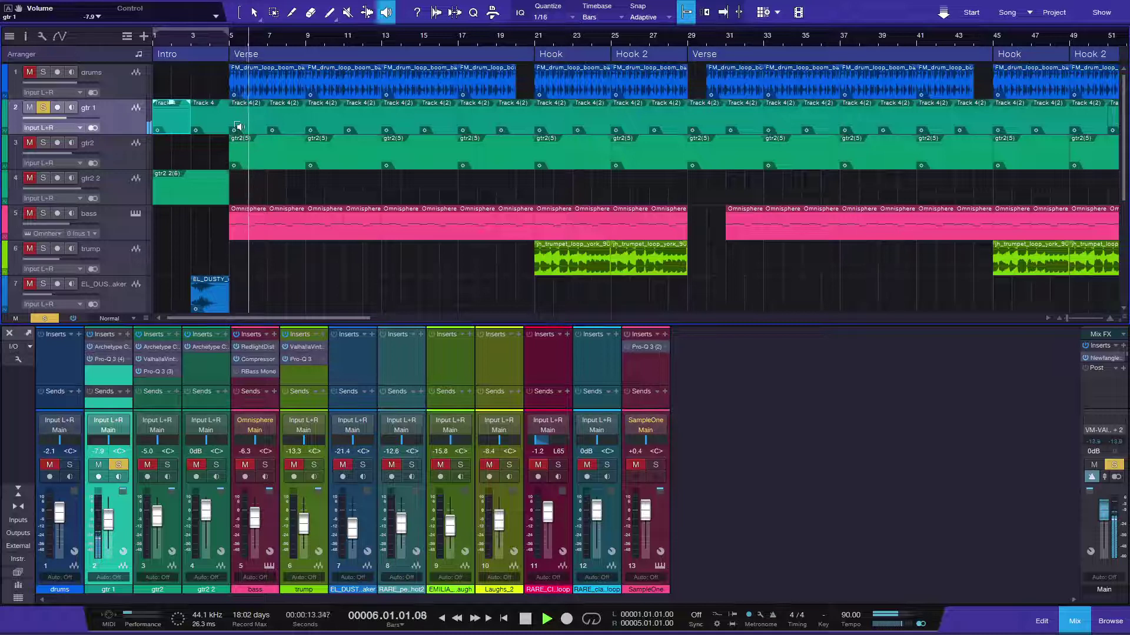
pyautogui.moveTo(239, 126); pyautogui.dragTo(254, 110)
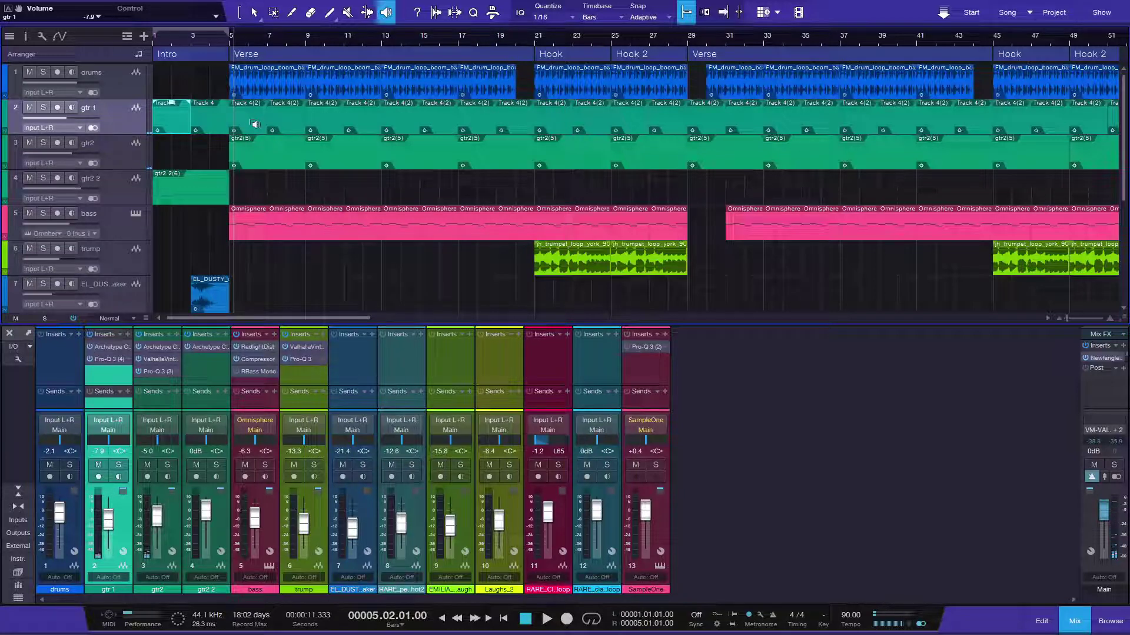
pyautogui.moveTo(235, 155); pyautogui.dragTo(235, 154)
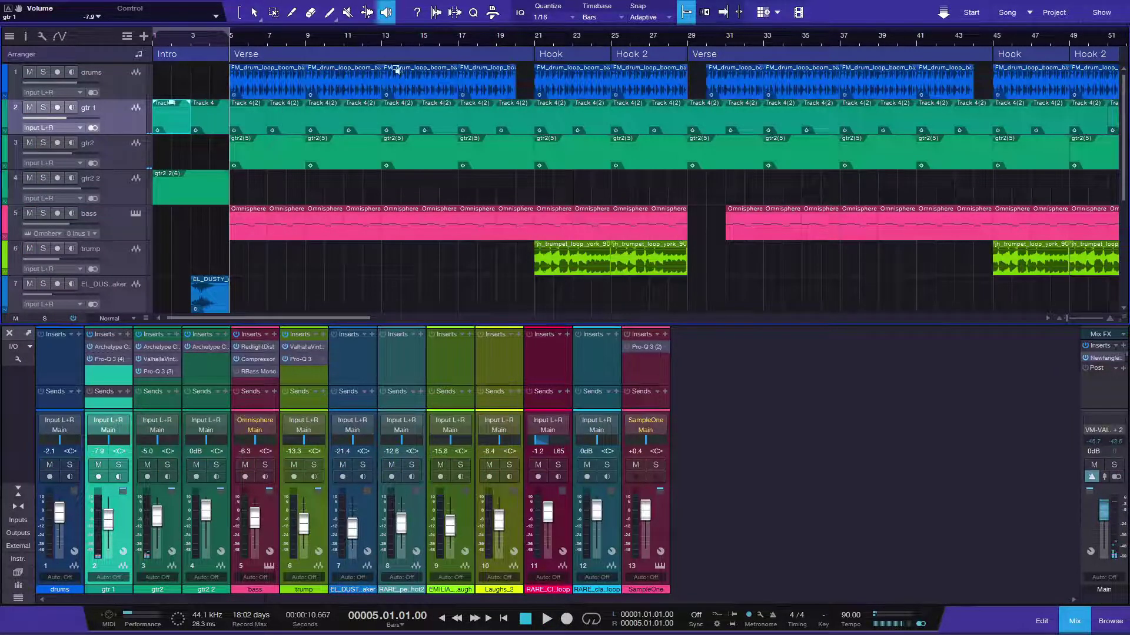
# Switch to the Arrow tool, solo the bass track and play it from the start of the first verse.
pyautogui.scroll(-3, 382, 36)
pyautogui.press('1')
pyautogui.scroll(3, 217, 42)
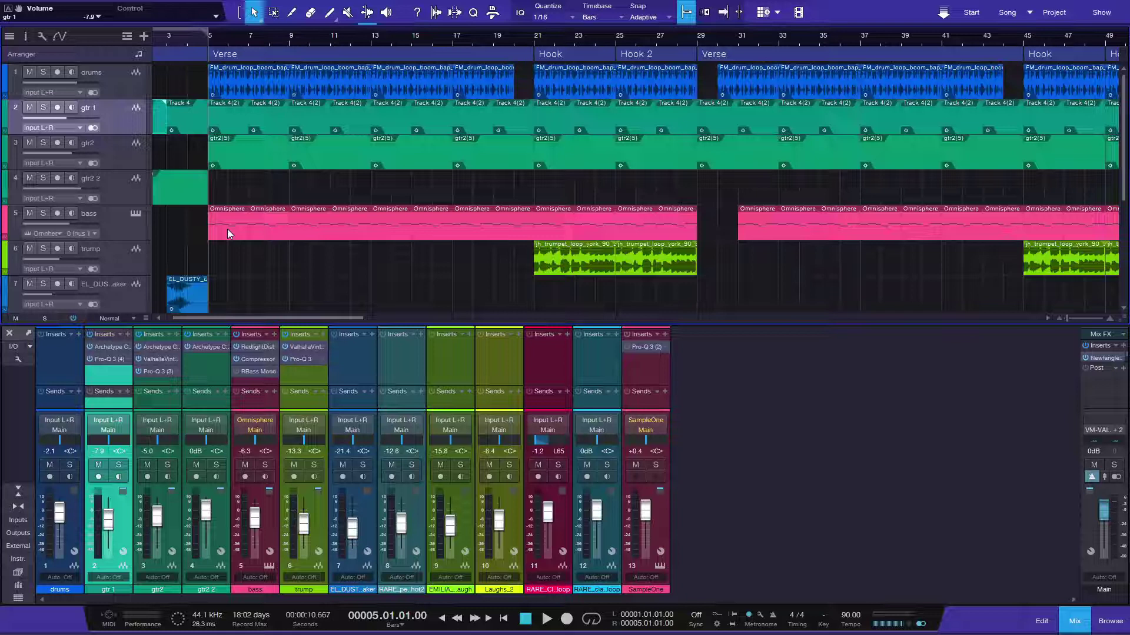
pyautogui.click(47, 213)
pyautogui.press('space')
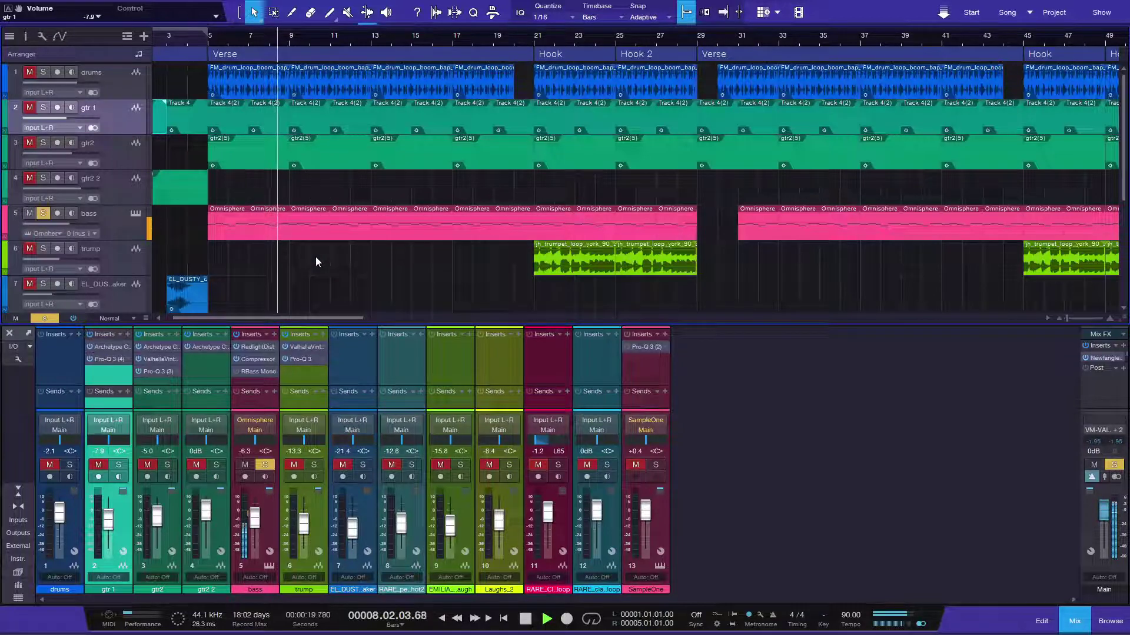
pyautogui.press('space')
# Open the first bass part in the note editor, play its notes, and return to the mixer view.
pyautogui.doubleClick(231, 232)
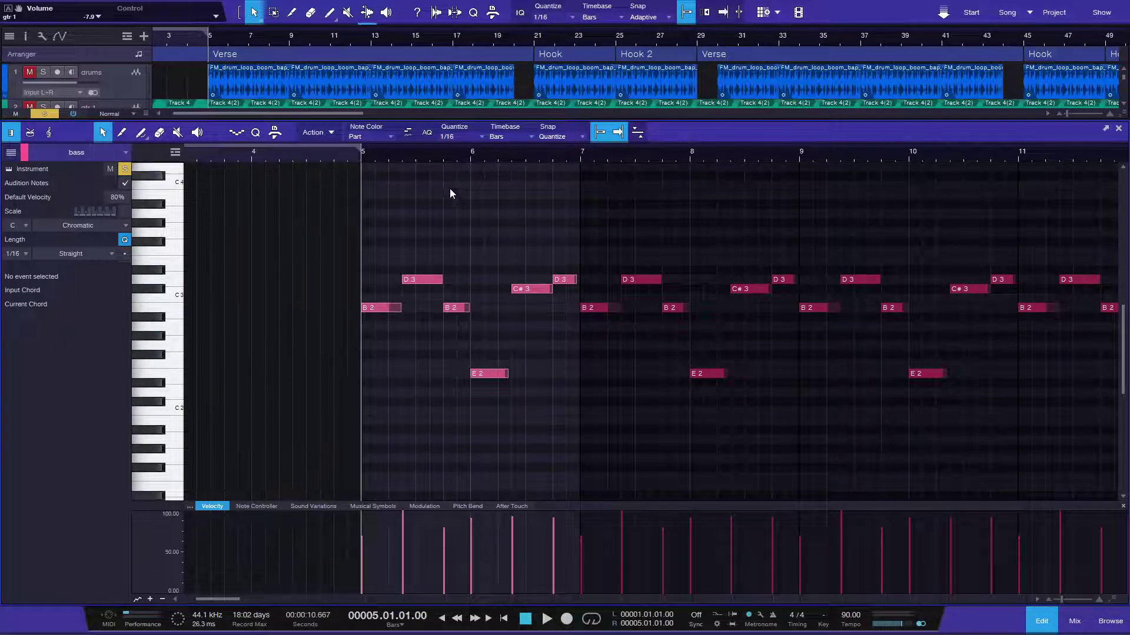
pyautogui.press('space')
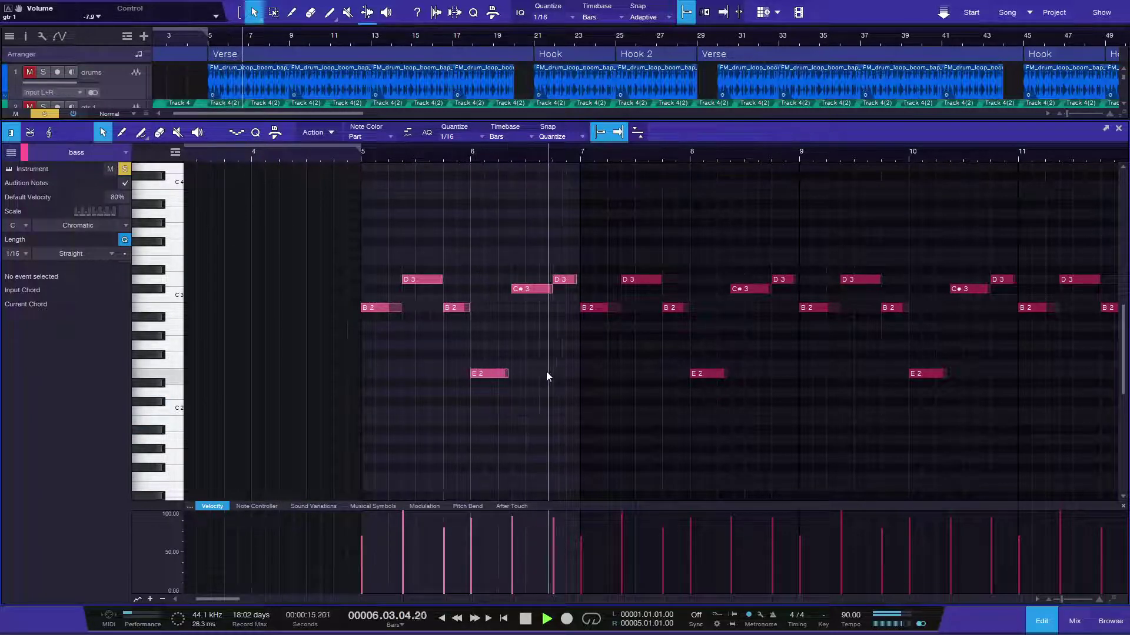
pyautogui.press('space')
pyautogui.moveTo(683, 133); pyautogui.dragTo(683, 162)
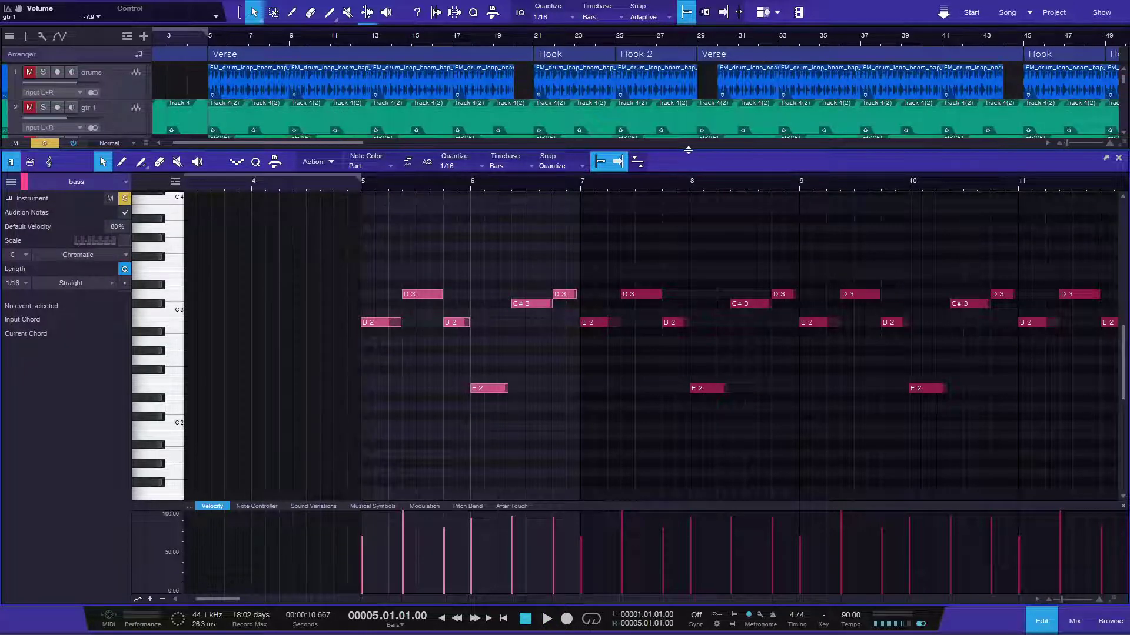
pyautogui.moveTo(688, 150); pyautogui.dragTo(647, 259)
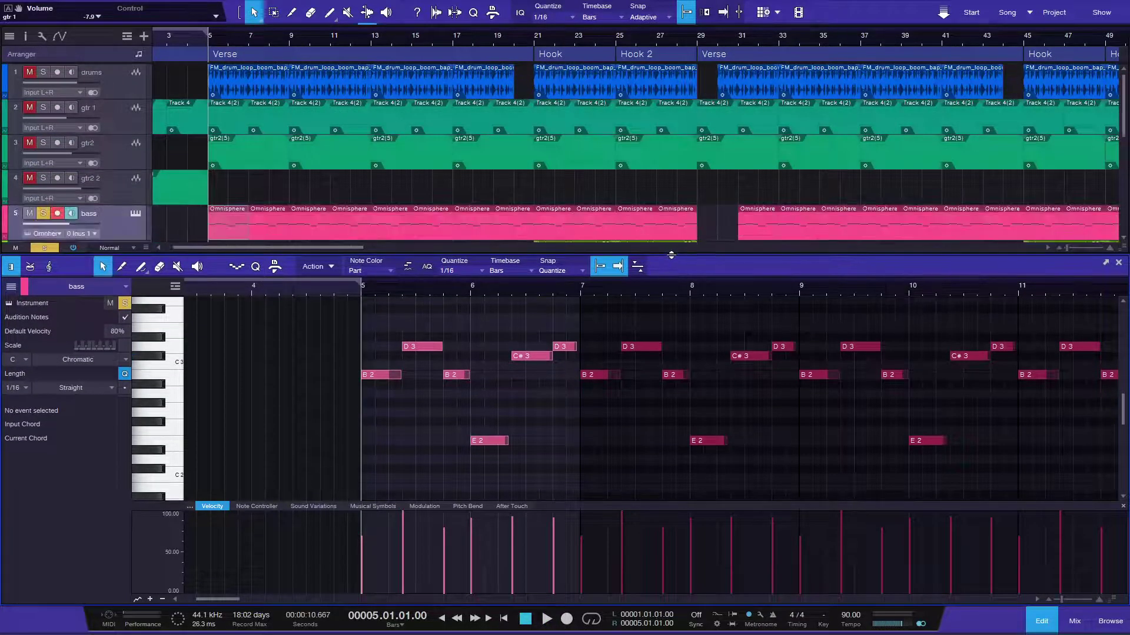
pyautogui.press('F3')
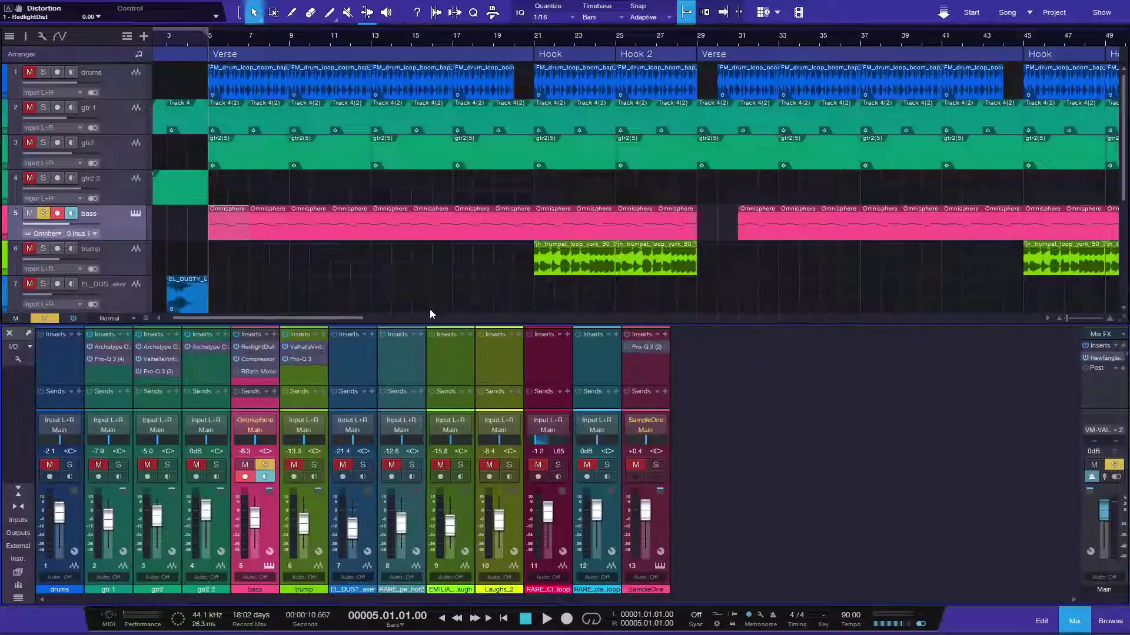
# Examine the bass track's RedlightDist settings and its Compressor with the Bass - Upright preset.
pyautogui.click(255, 347)
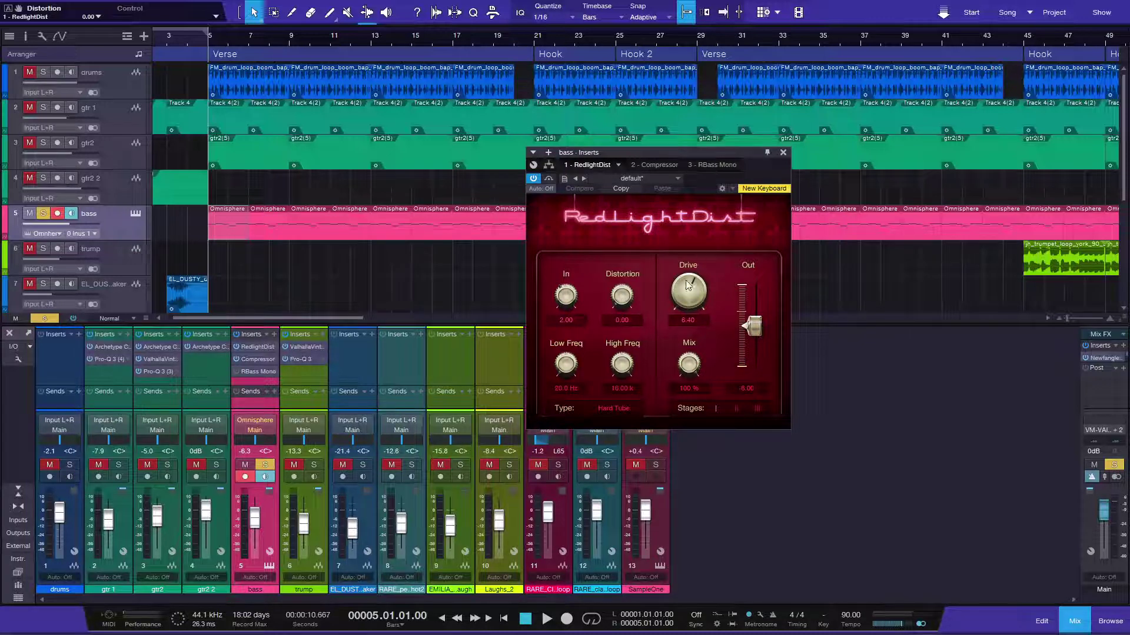
pyautogui.click(247, 360)
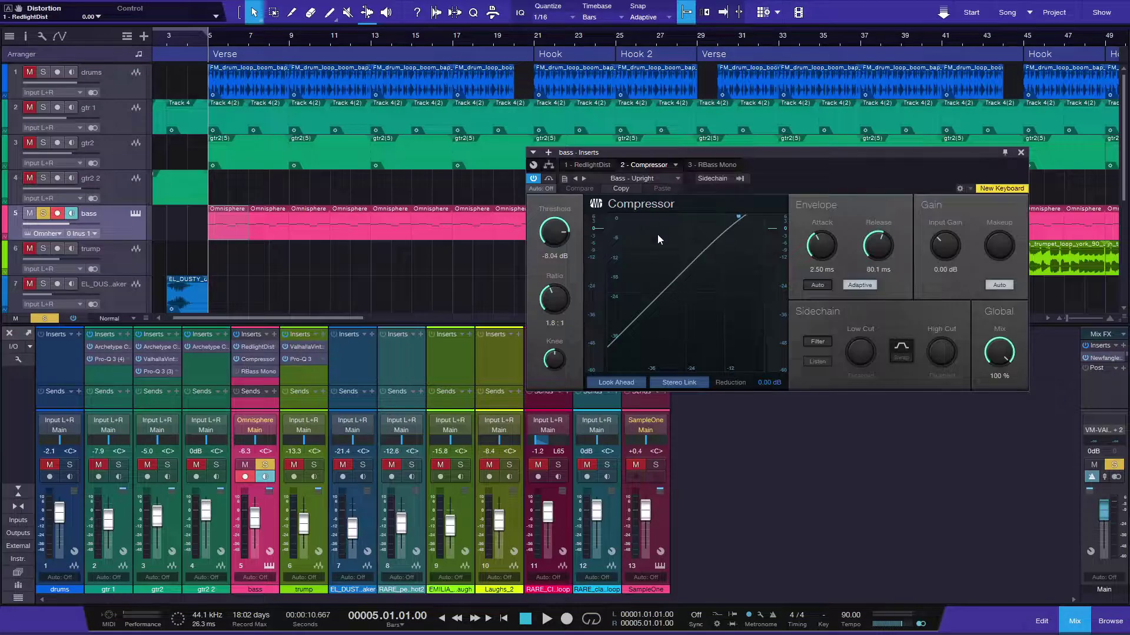
pyautogui.click(662, 176)
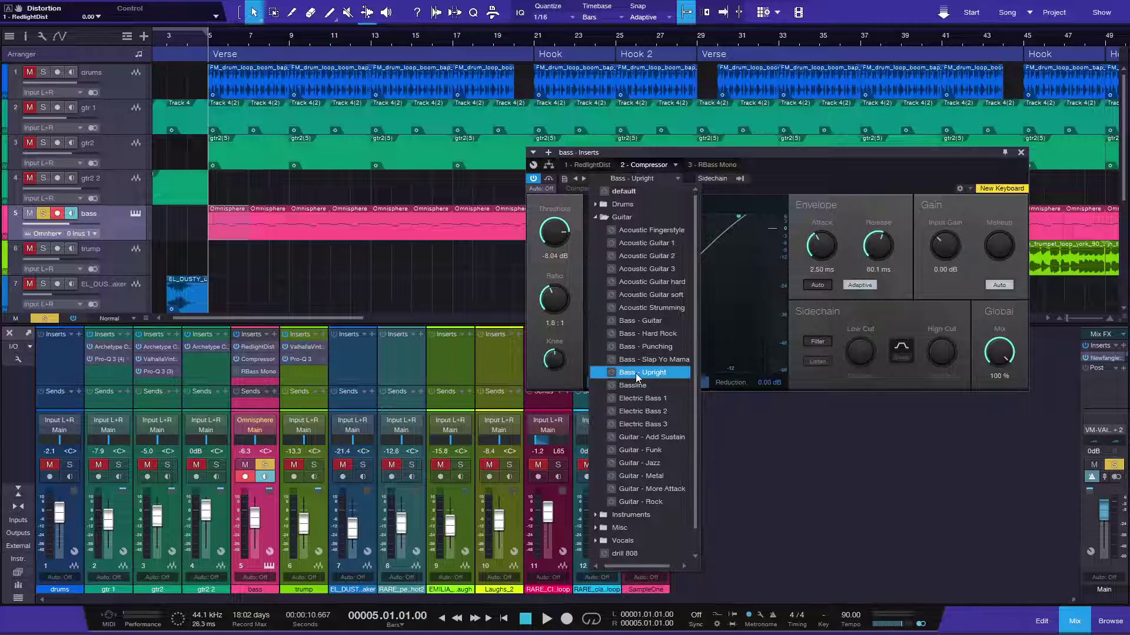
pyautogui.click(857, 168)
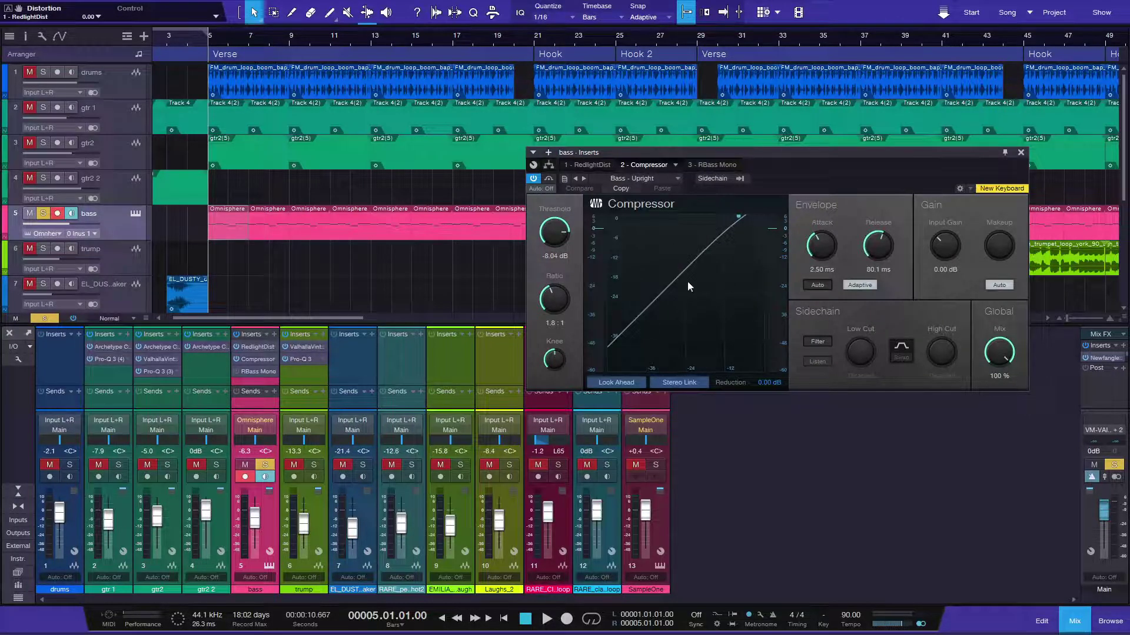
pyautogui.click(1021, 152)
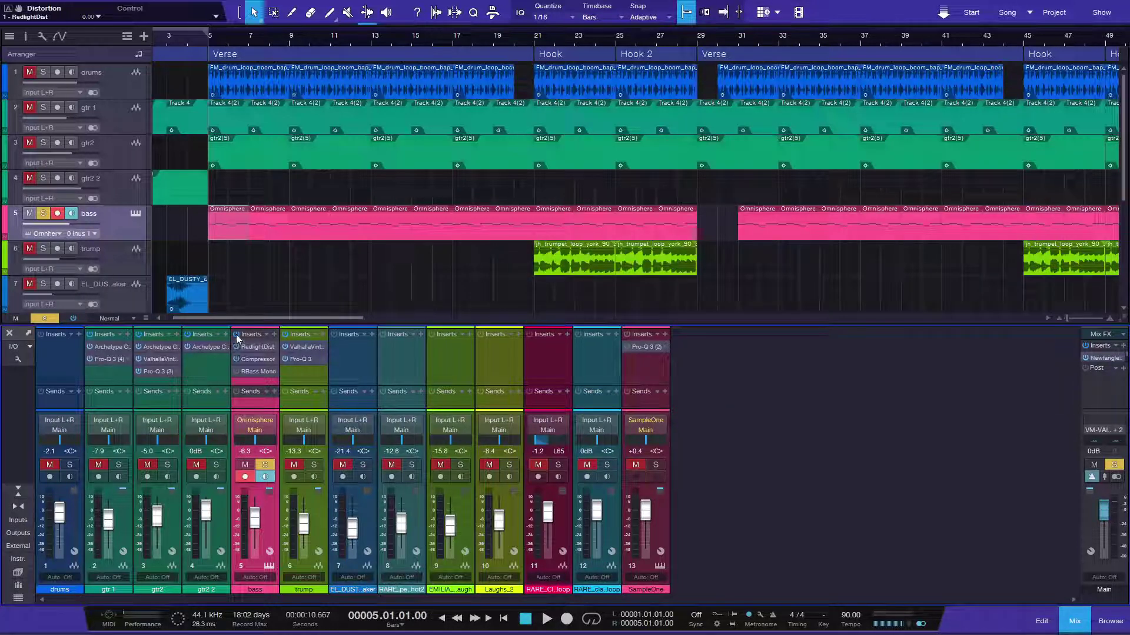
# Play the soloed bass with its inserts bypassed and with them enabled to compare the sound.
pyautogui.press('space')
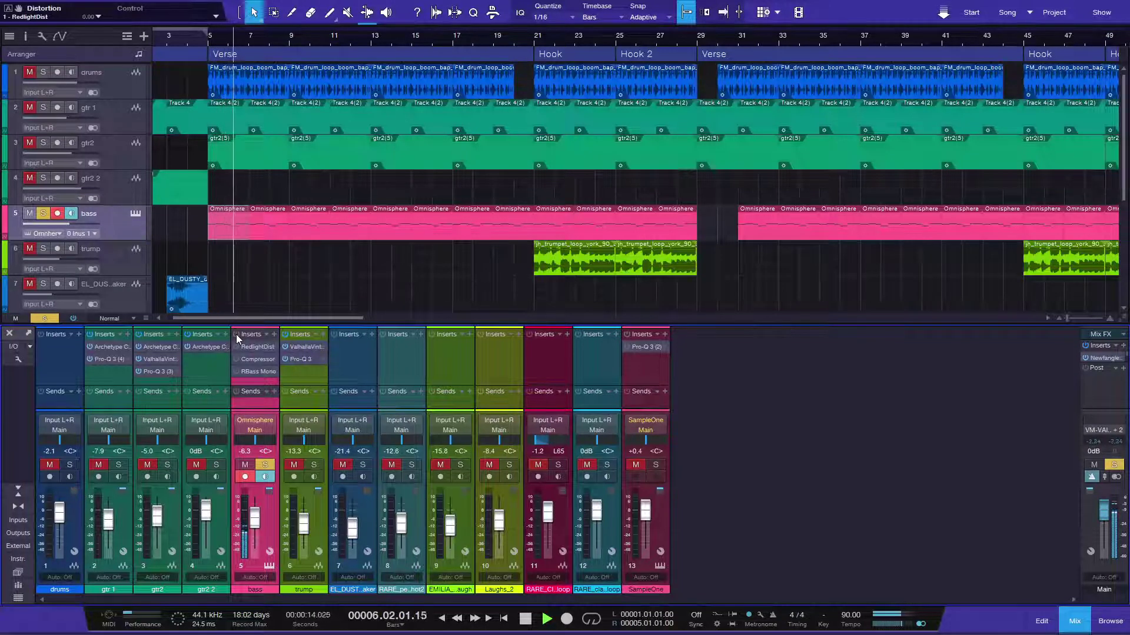
pyautogui.press('space')
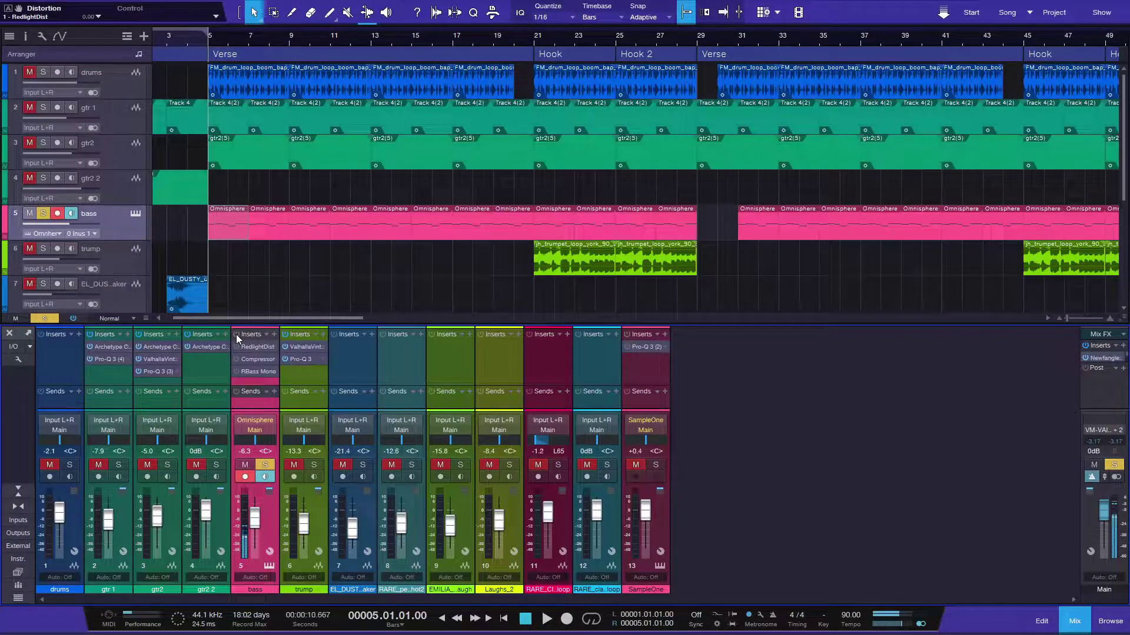
pyautogui.press('space')
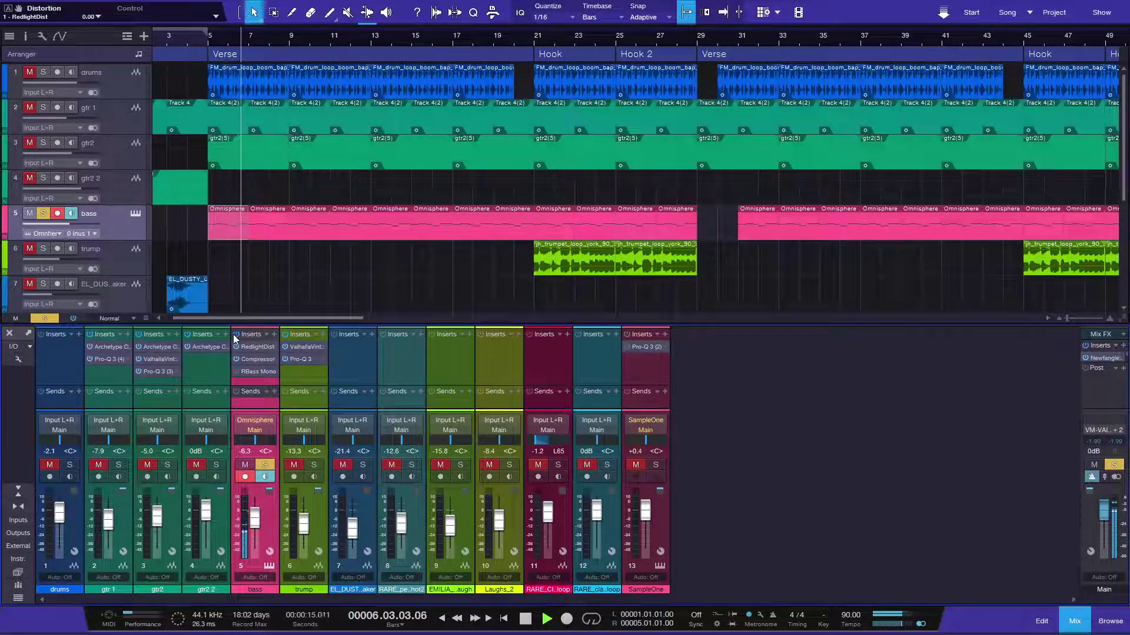
pyautogui.press('space')
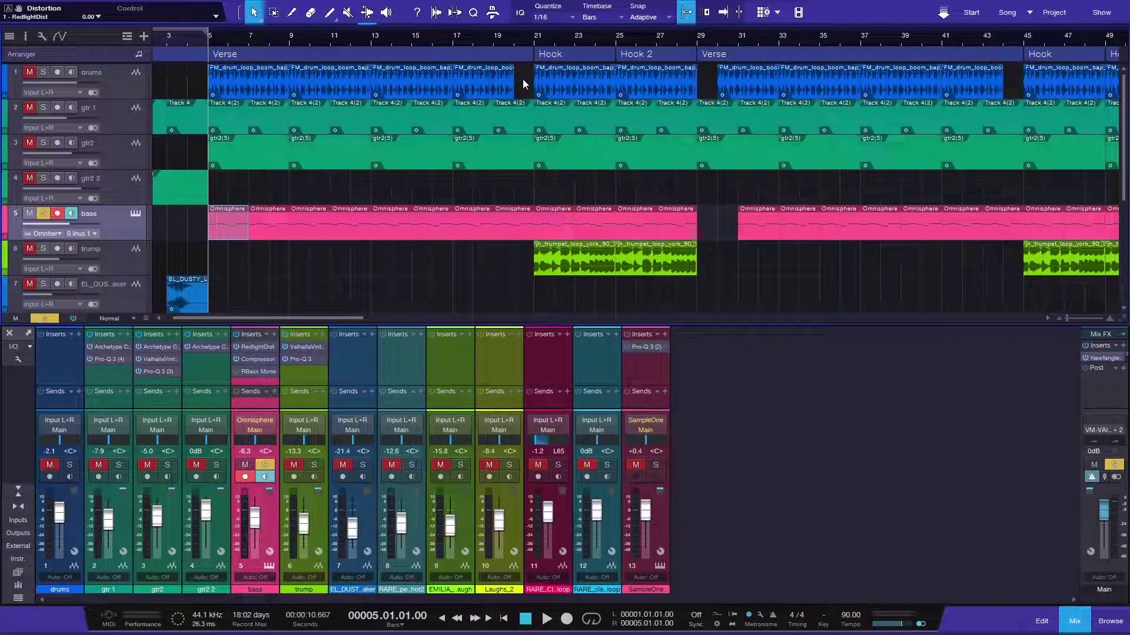
# Clear the bass solo and play the full mix from bar 19 beat 4 into the first Hook.
pyautogui.click(510, 35)
pyautogui.press('space')
pyautogui.press('space')
pyautogui.click(44, 318)
pyautogui.press('space')
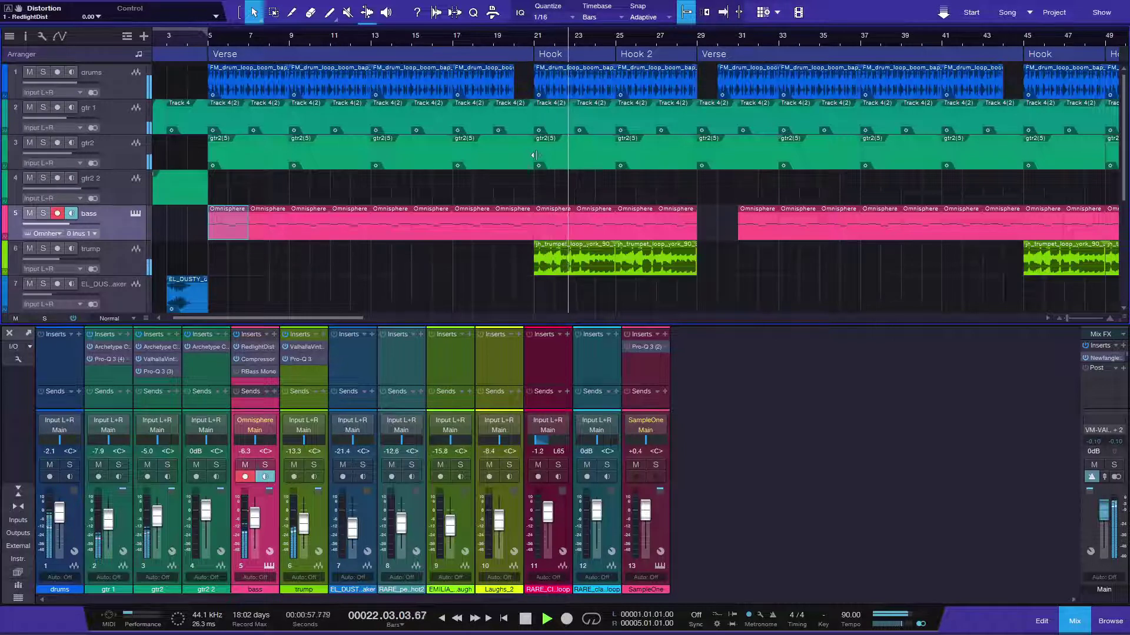
pyautogui.press('space')
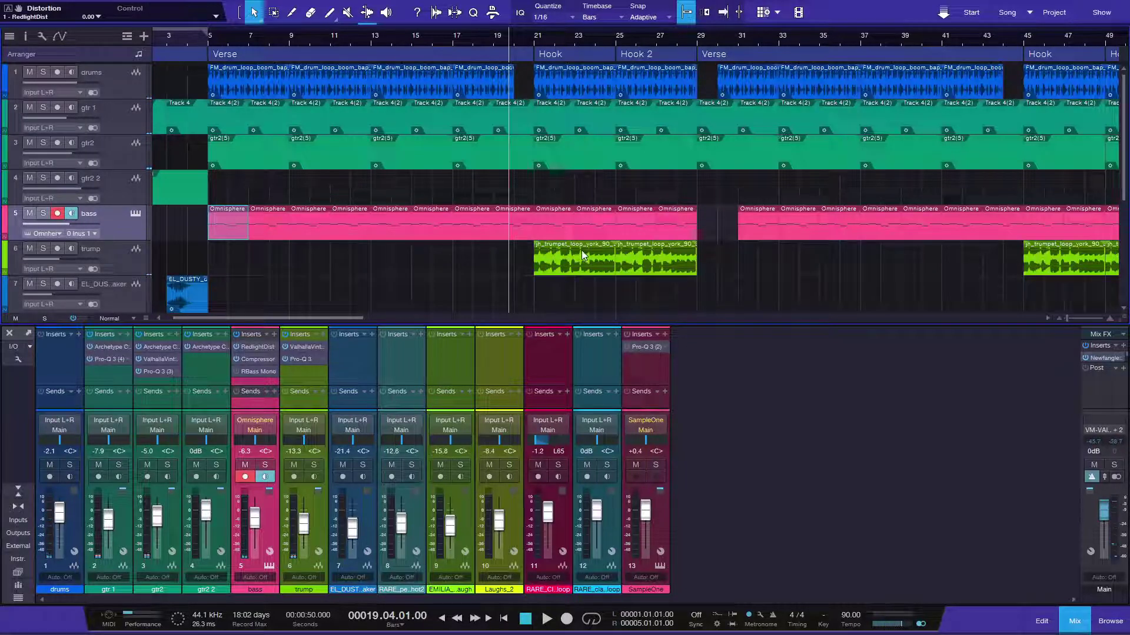
# Review the lower tracks across the whole arrangement and place the playhead at bar 21, where the first Hook starts.
pyautogui.scroll(-2, 595, 38)
pyautogui.scroll(-1, 600, 39)
pyautogui.scroll(-5, 222, 206)
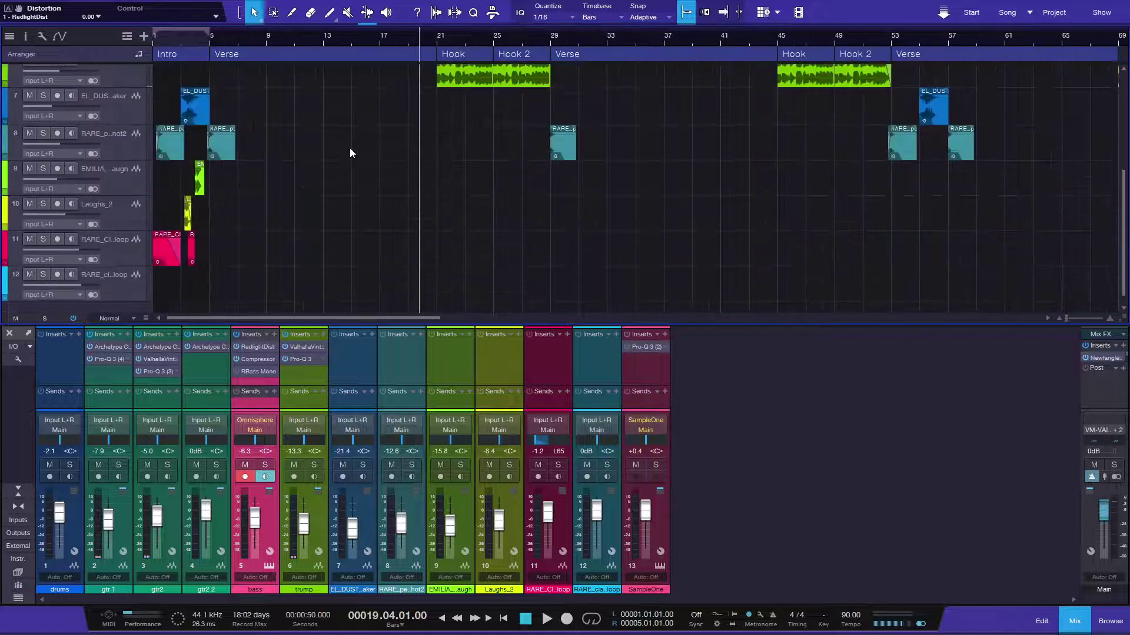
pyautogui.scroll(5, 422, 222)
pyautogui.click(437, 36)
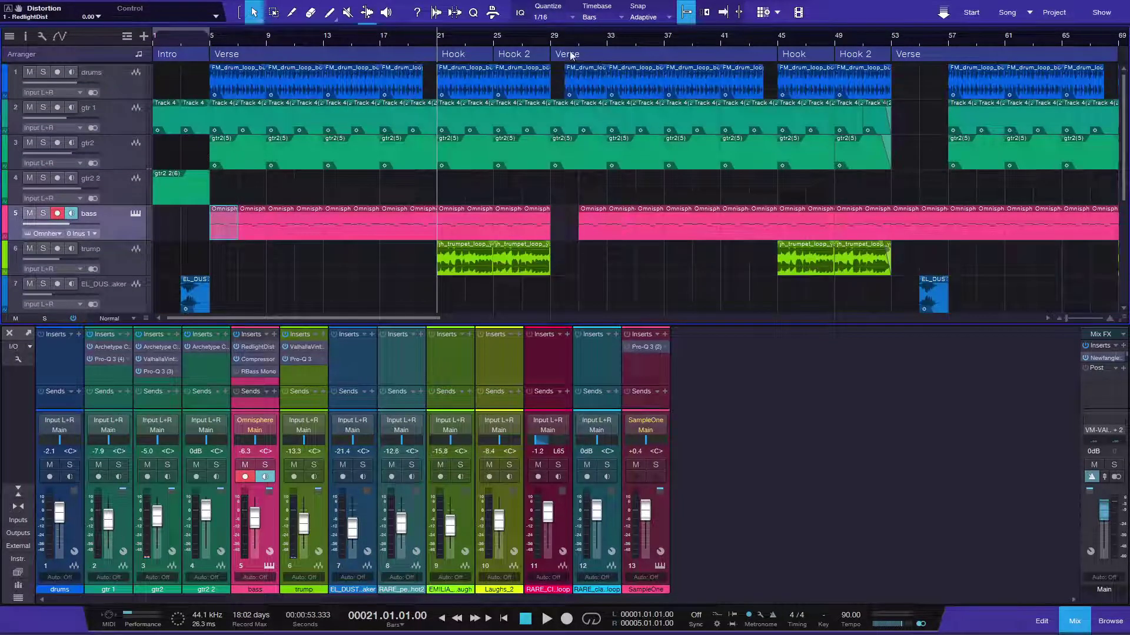
# Play the first Hook from bar 21 and move the playhead to bar 53, where the third Verse starts.
pyautogui.press('space')
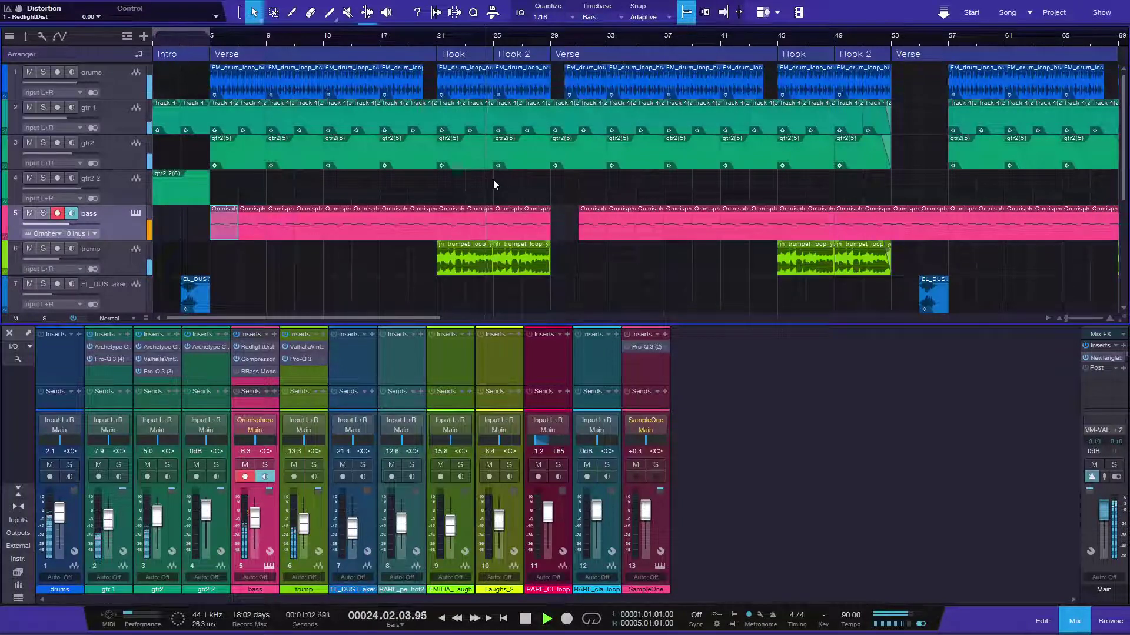
pyautogui.press('space')
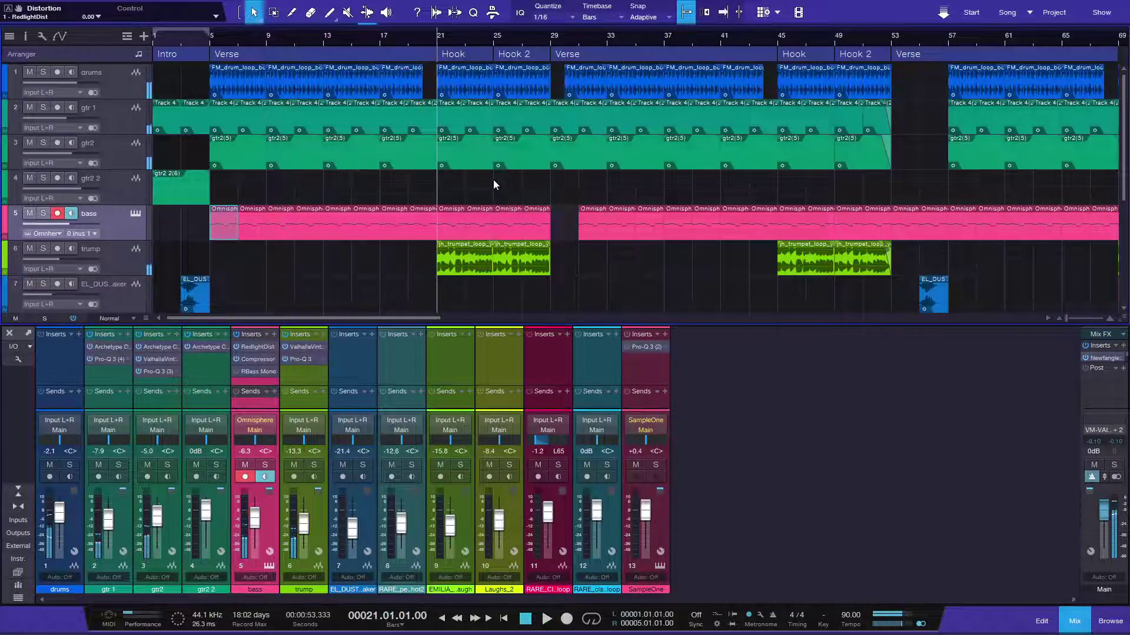
pyautogui.press('w')
pyautogui.press('n')
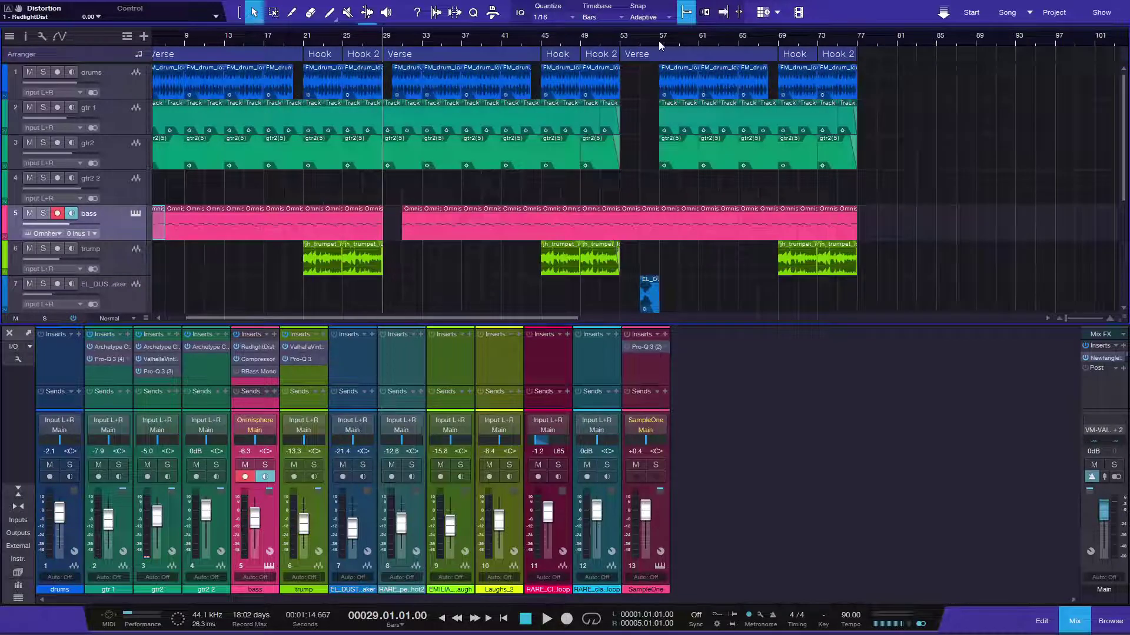
pyautogui.click(624, 40)
pyautogui.scroll(2, 624, 40)
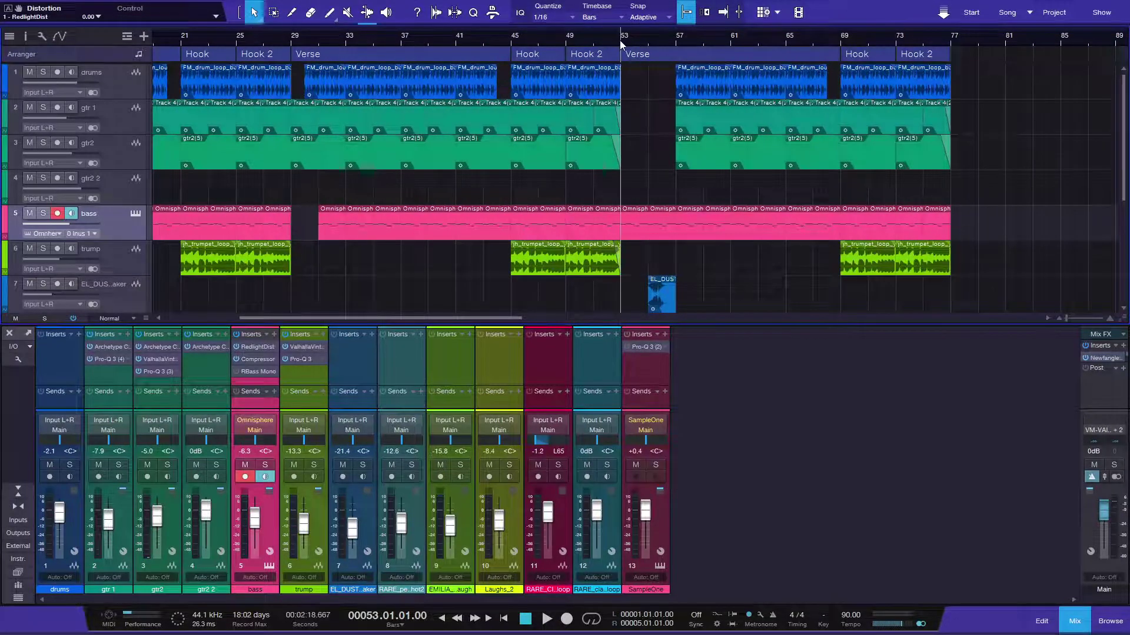
# Select the sound-effect clips on tracks 7 and 8 around the third Verse's opening and play the section from bar 53.
pyautogui.scroll(-5, 656, 243)
pyautogui.scroll(3, 643, 233)
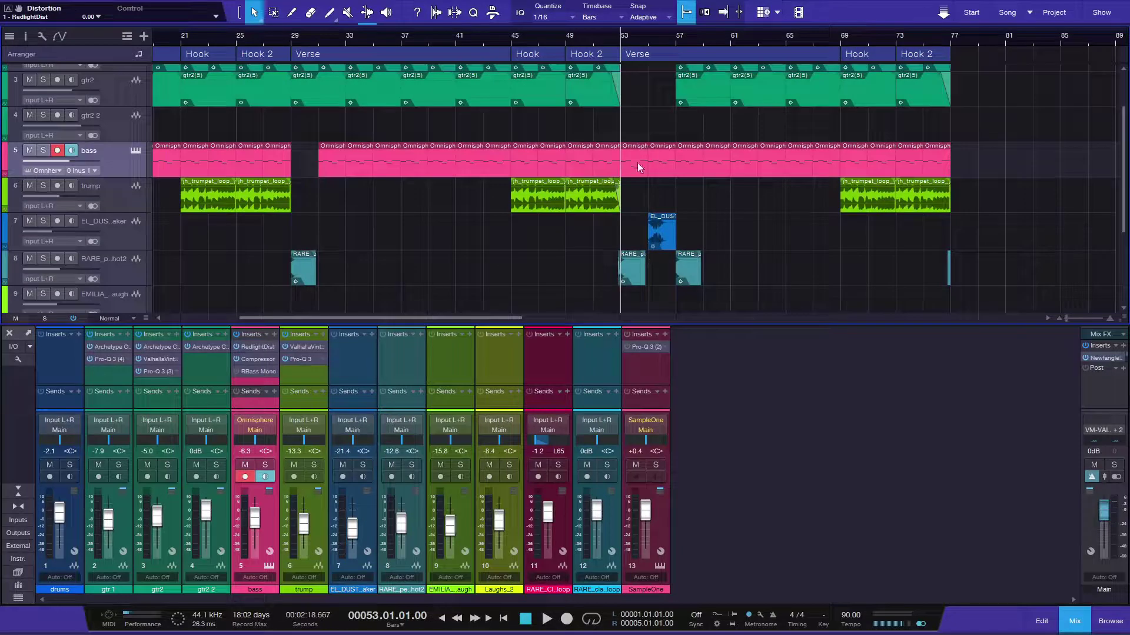
pyautogui.moveTo(627, 215); pyautogui.dragTo(692, 276)
pyautogui.scroll(2, 683, 219)
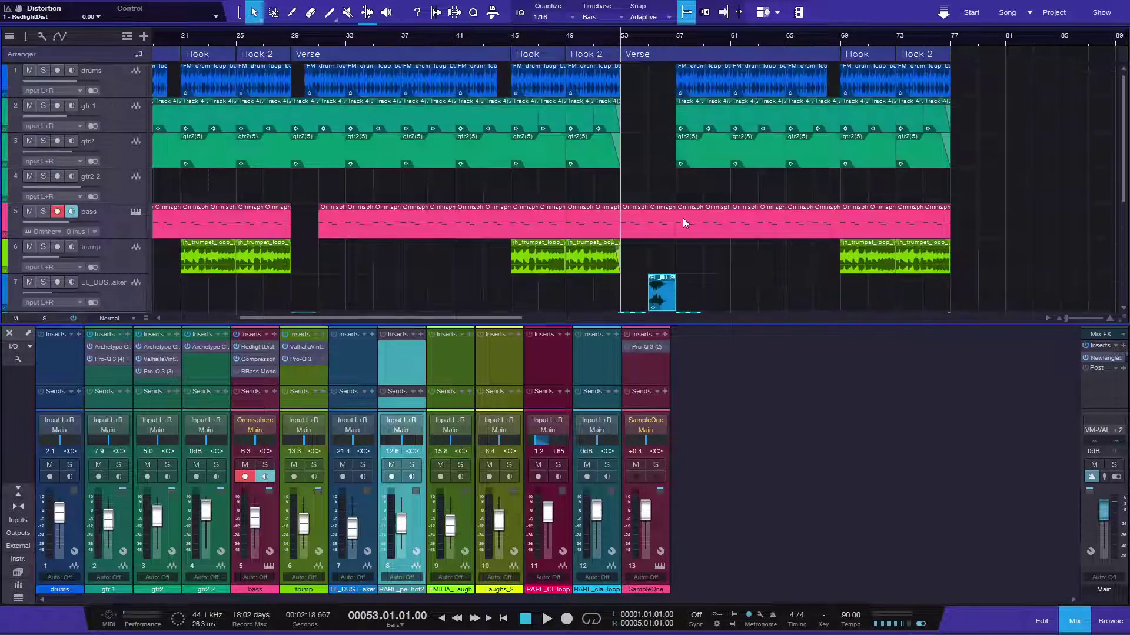
pyautogui.press('space')
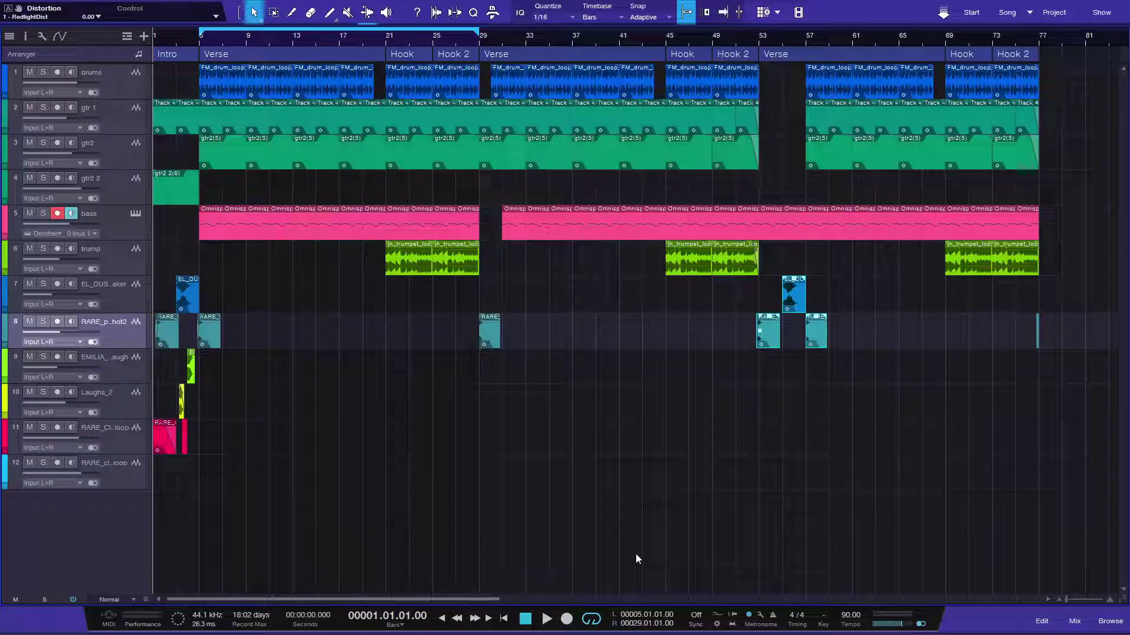
# Set the loop range to the whole arrangement, bars 1 to 78, and play the song from bar 1.
pyautogui.press('p')
pyautogui.press('space')
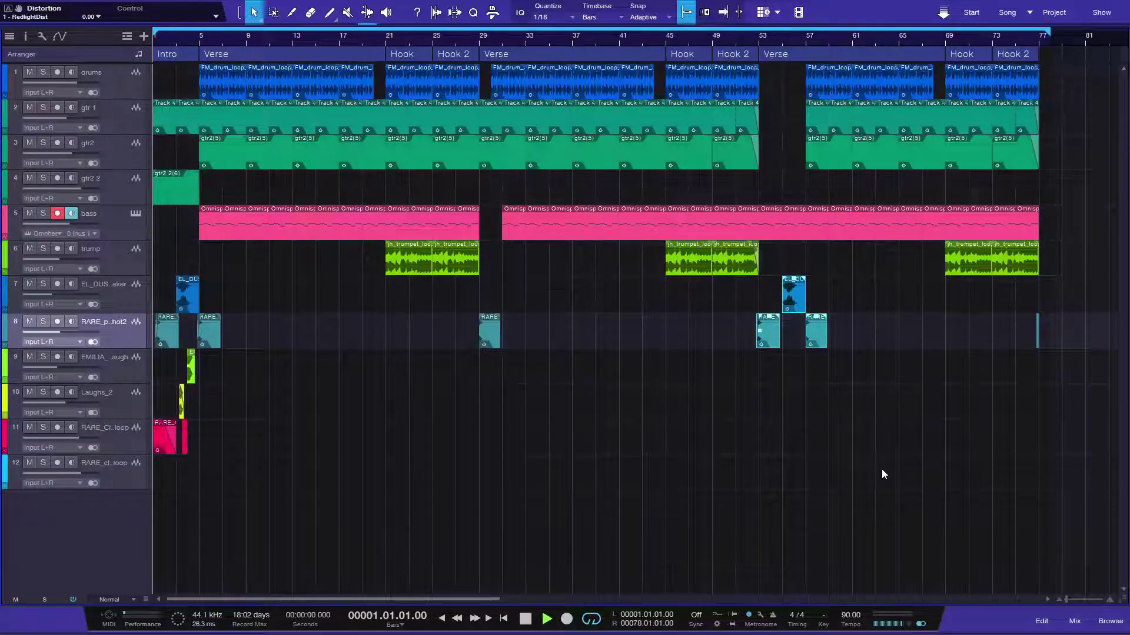